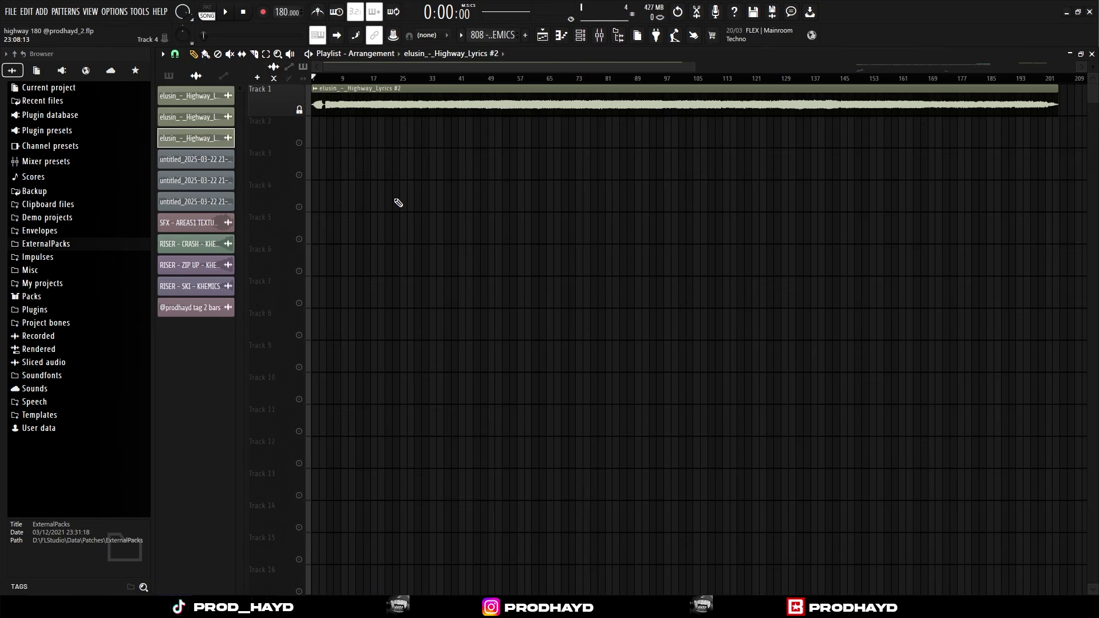
# - Chop the first elusin_-_Highway_Lyrics #2 clip on Track 1, from bar 1 to bar 9, with the Beat shuffle preset
pyautogui.click(403, 79)
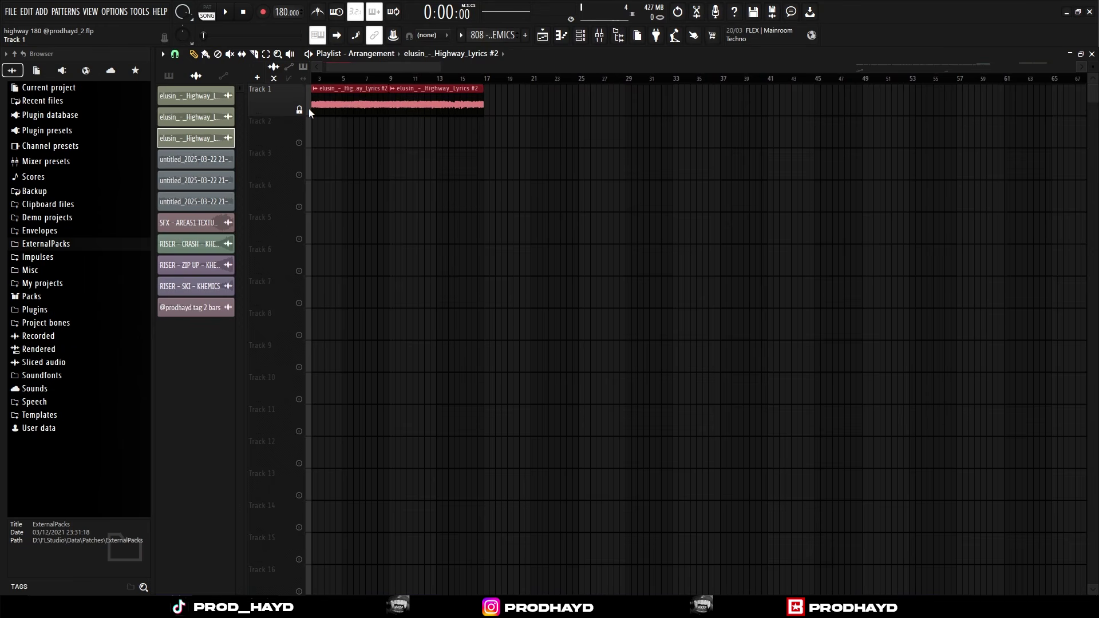
pyautogui.hscroll(-1, 307, 108)
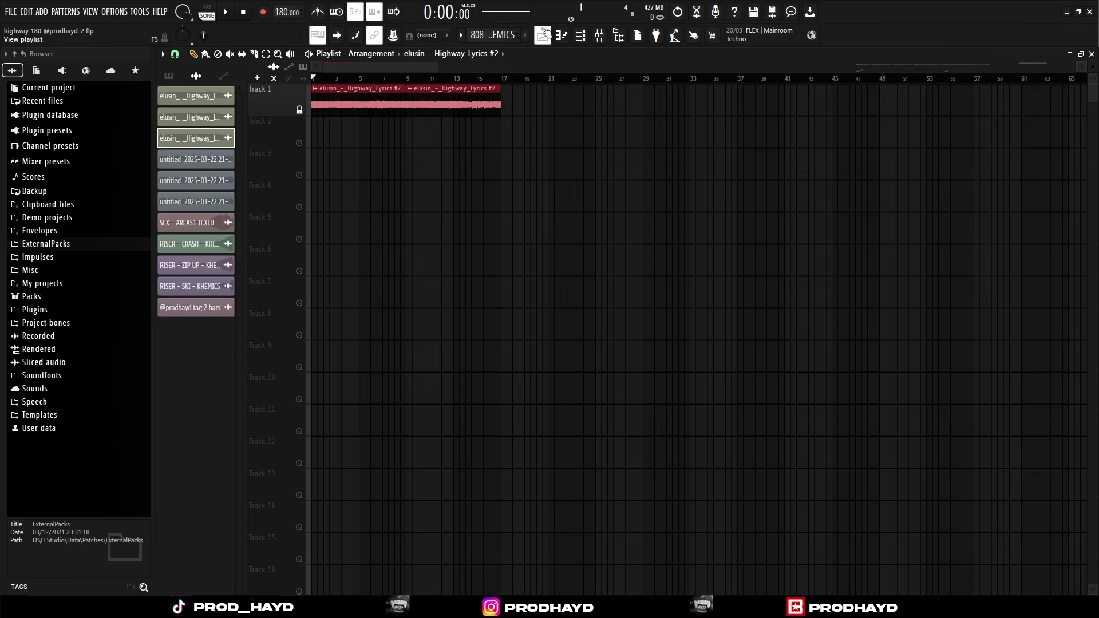
pyautogui.keyDown('ctrl'); pyautogui.scroll(2, 321, 105); pyautogui.keyUp('ctrl')
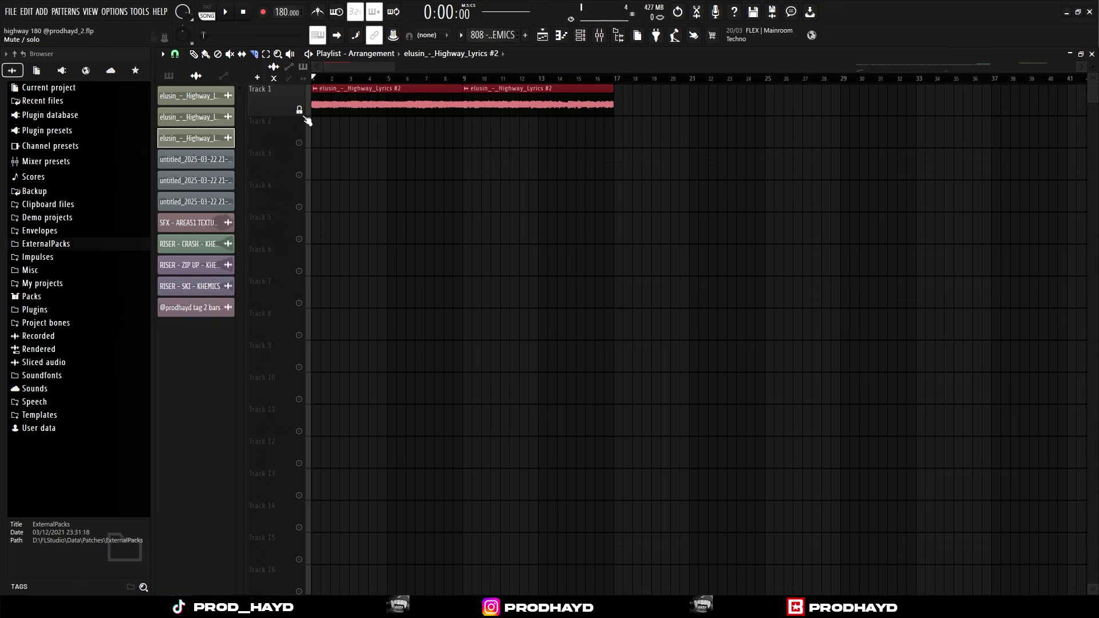
pyautogui.rightClick(319, 90)
pyautogui.moveTo(373, 250)
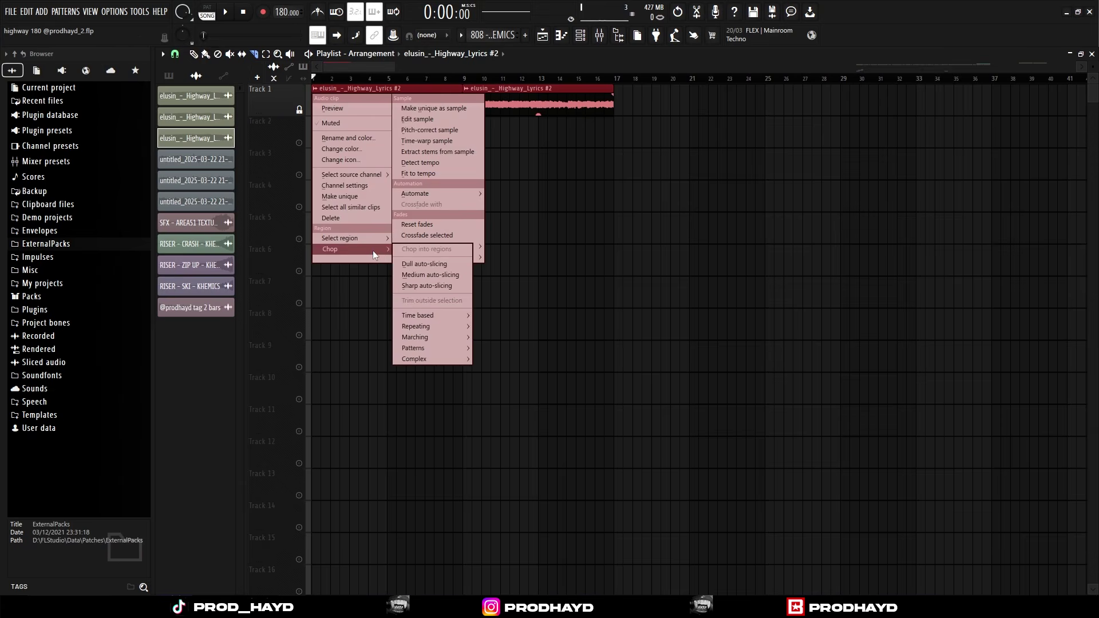
pyautogui.moveTo(425, 359)
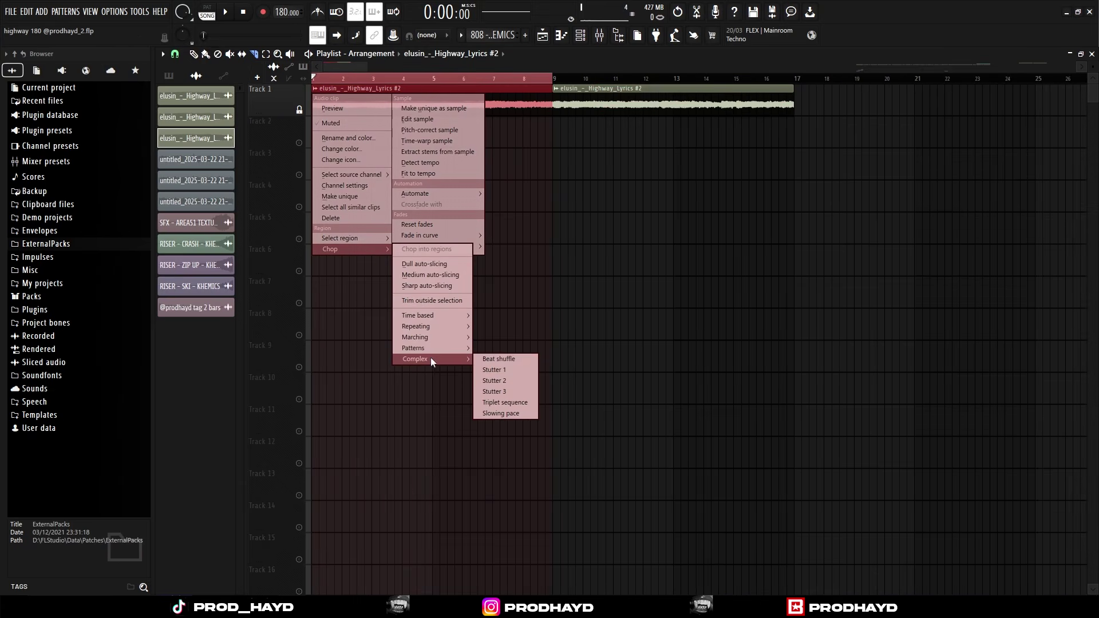
pyautogui.click(505, 358)
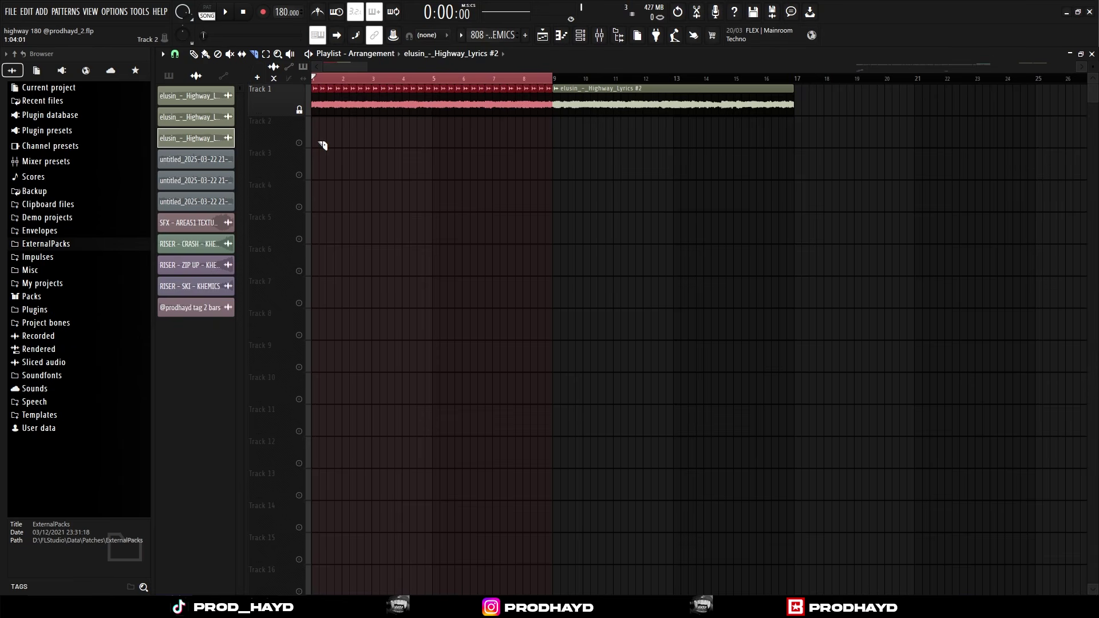
pyautogui.click(317, 71)
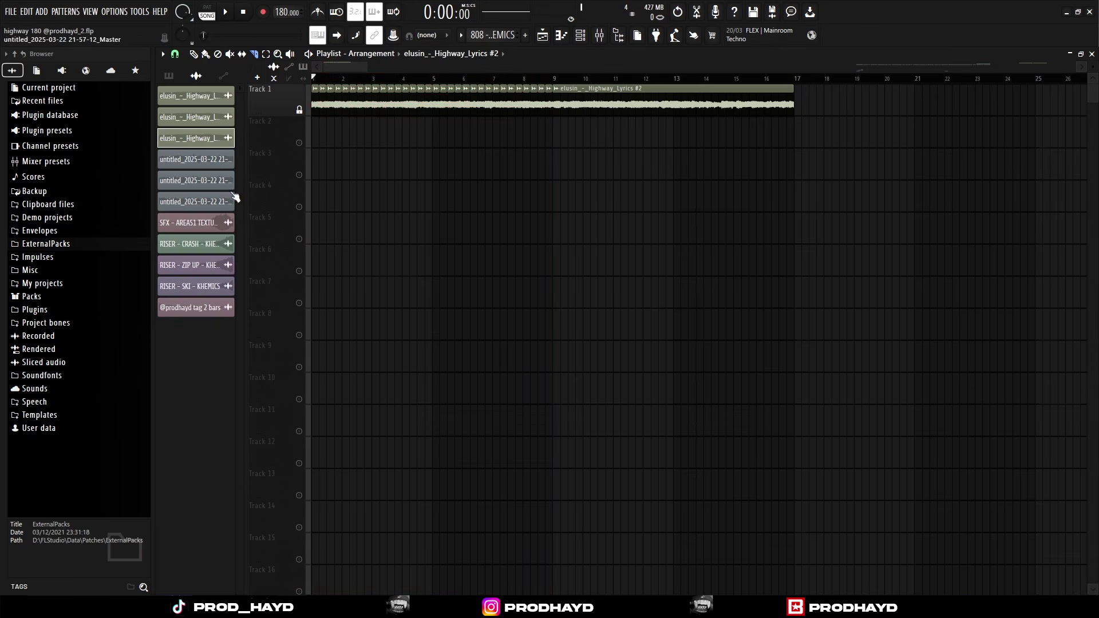
# - Play the beat-shuffled first half of the sample on Track 1 and open its audio clip settings
pyautogui.press('space')
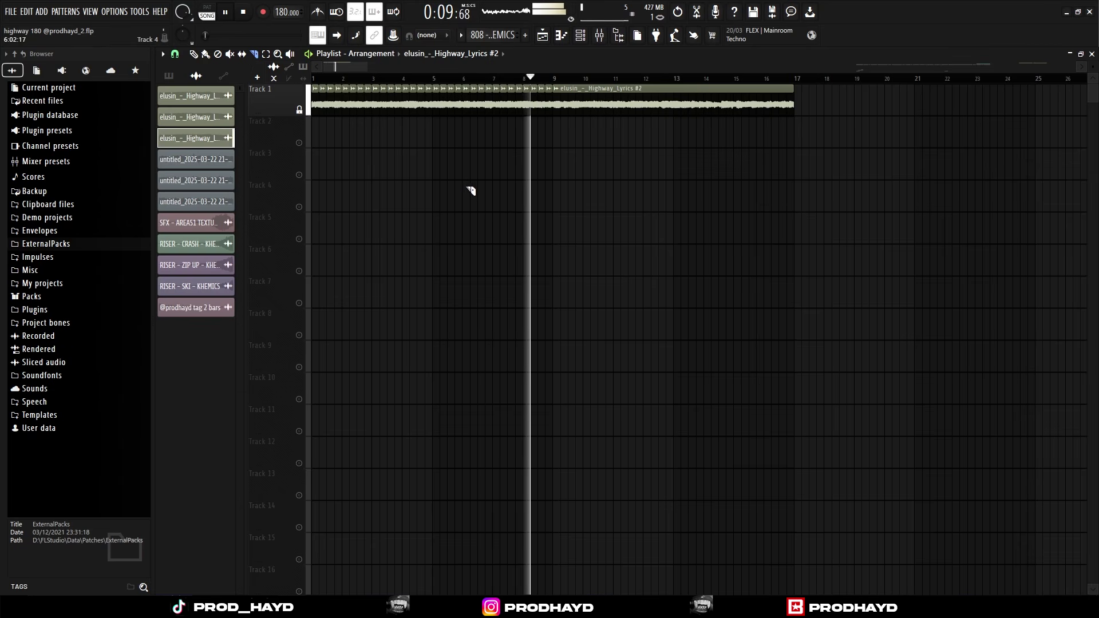
pyautogui.press('space')
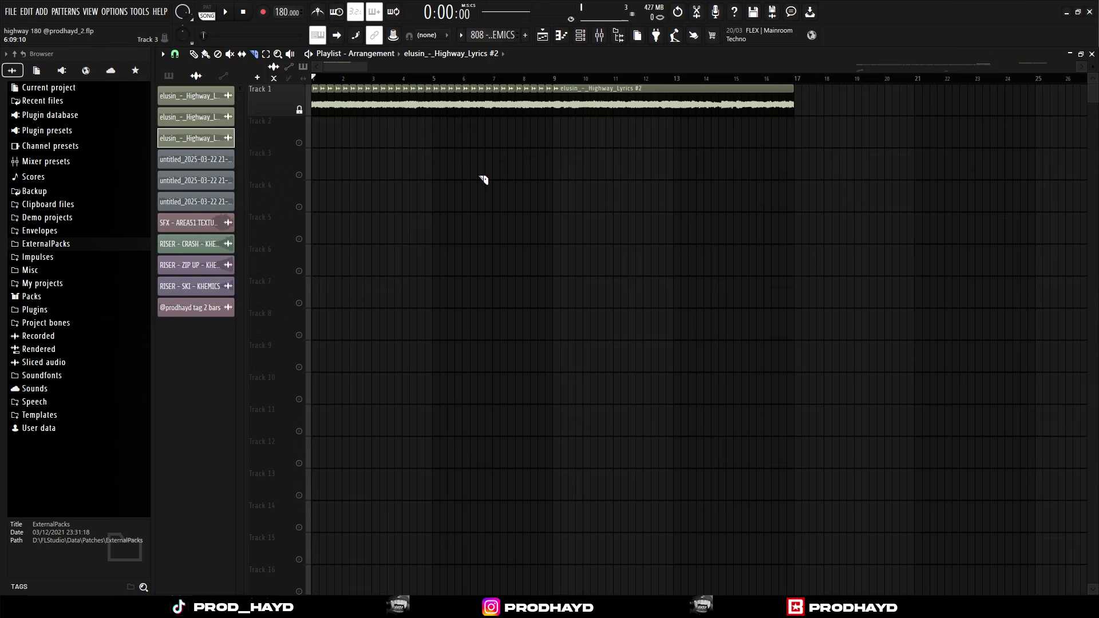
pyautogui.doubleClick(458, 109)
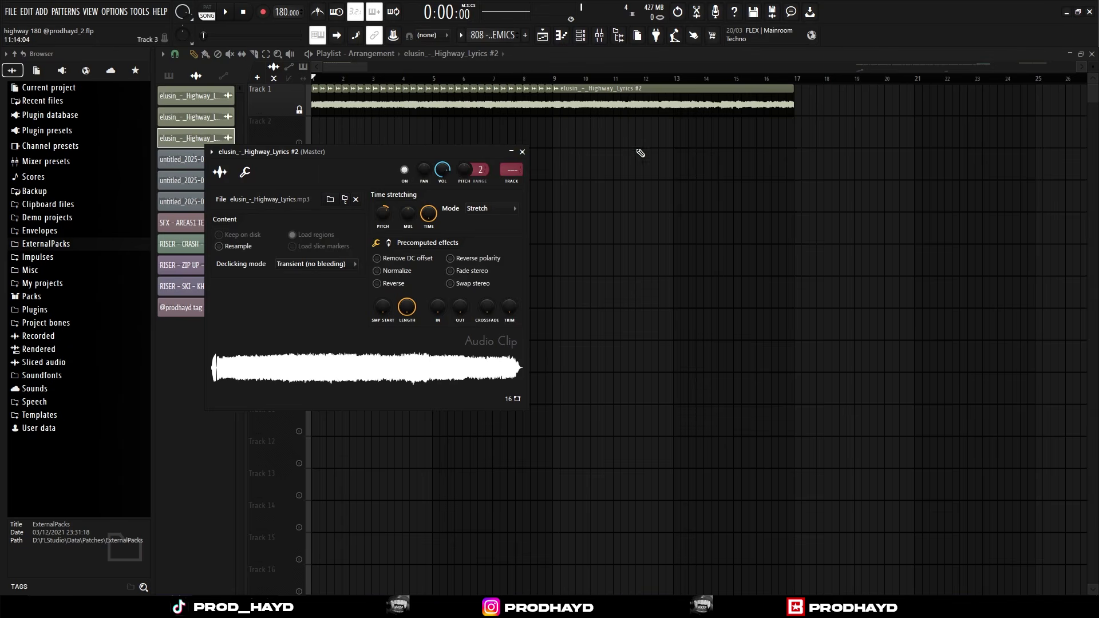
# - Chop the second Highway_Lyrics #2 clip on Track 1, from bar 9 to bar 17, with the Beat shuffle preset
pyautogui.moveTo(598, 206); pyautogui.dragTo(800, 91)
pyautogui.click(558, 89)
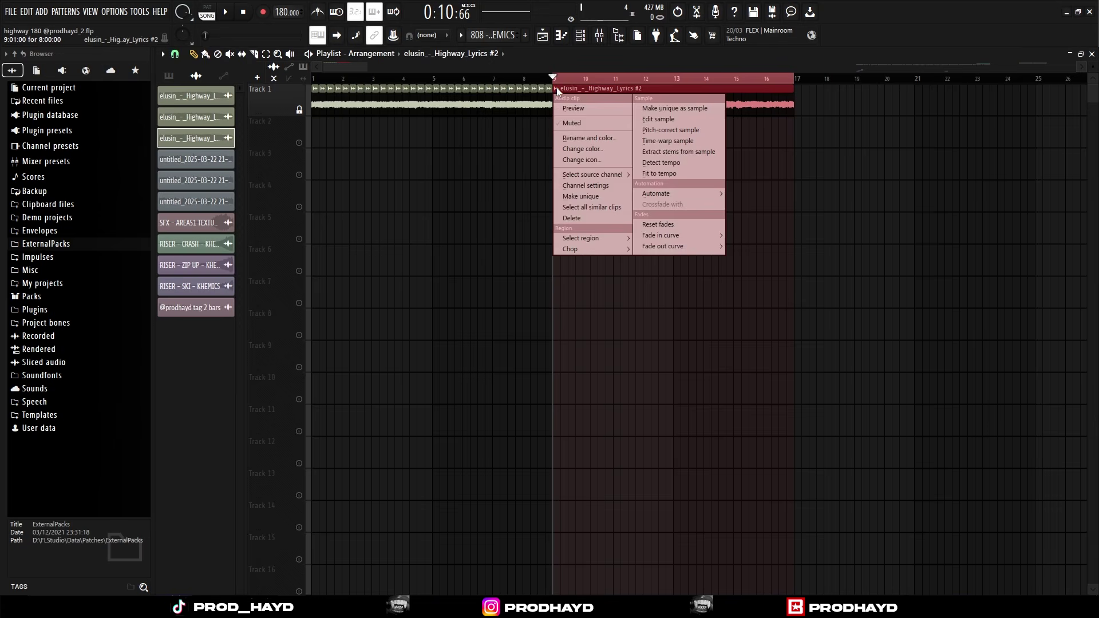
pyautogui.moveTo(577, 250)
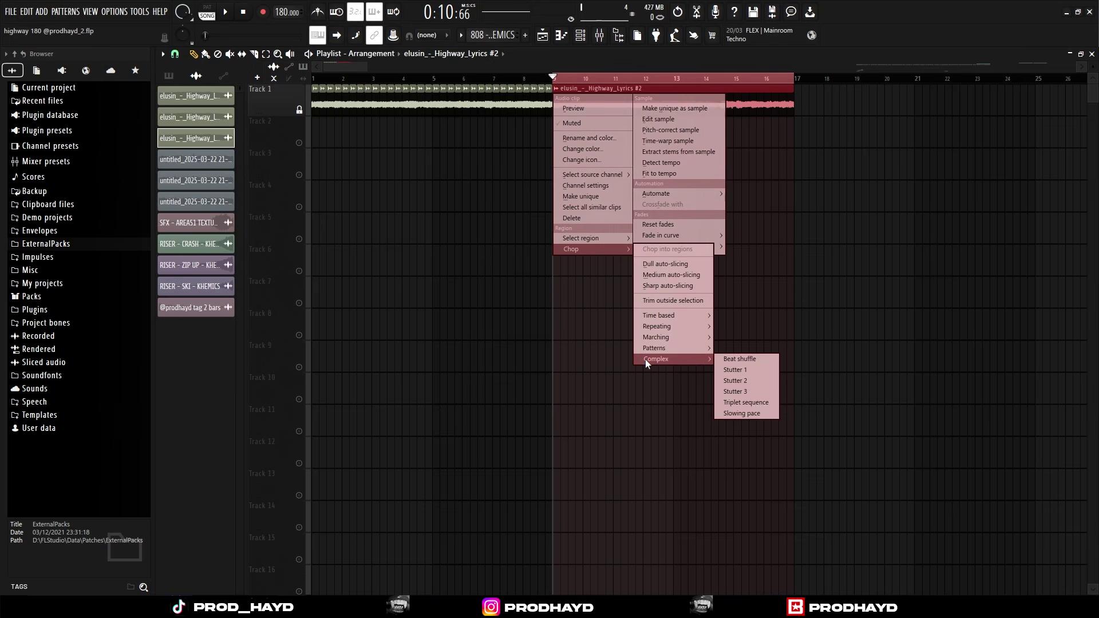
pyautogui.click(730, 358)
# - Play both halves of the rendered sample clips on Track 2, bars 1 to 17
pyautogui.press('space')
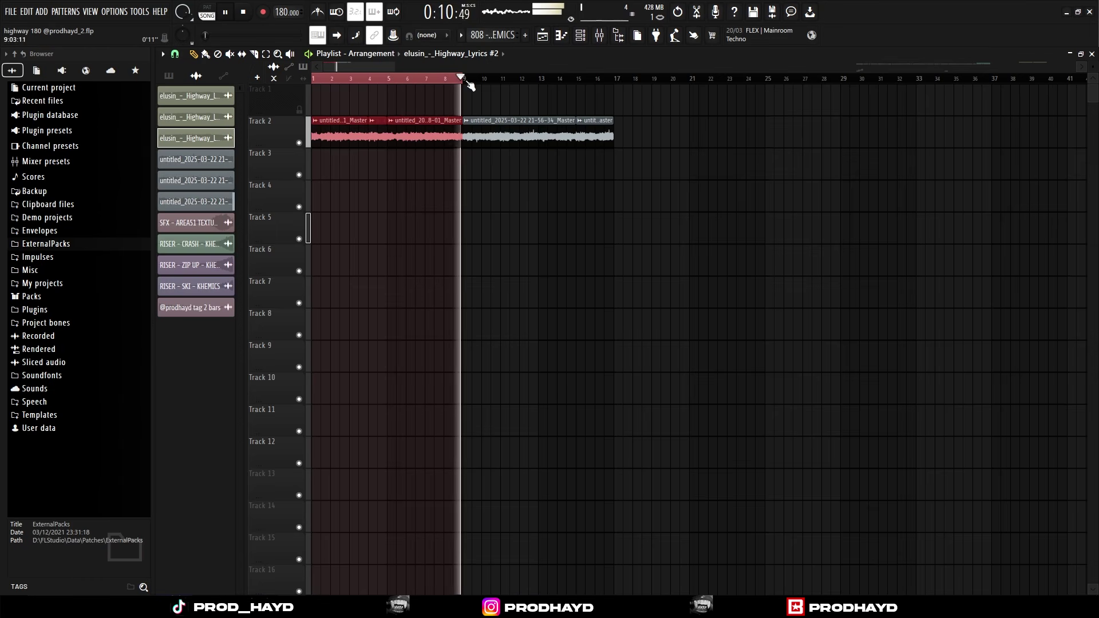
pyautogui.press('space')
pyautogui.moveTo(474, 78); pyautogui.dragTo(576, 84)
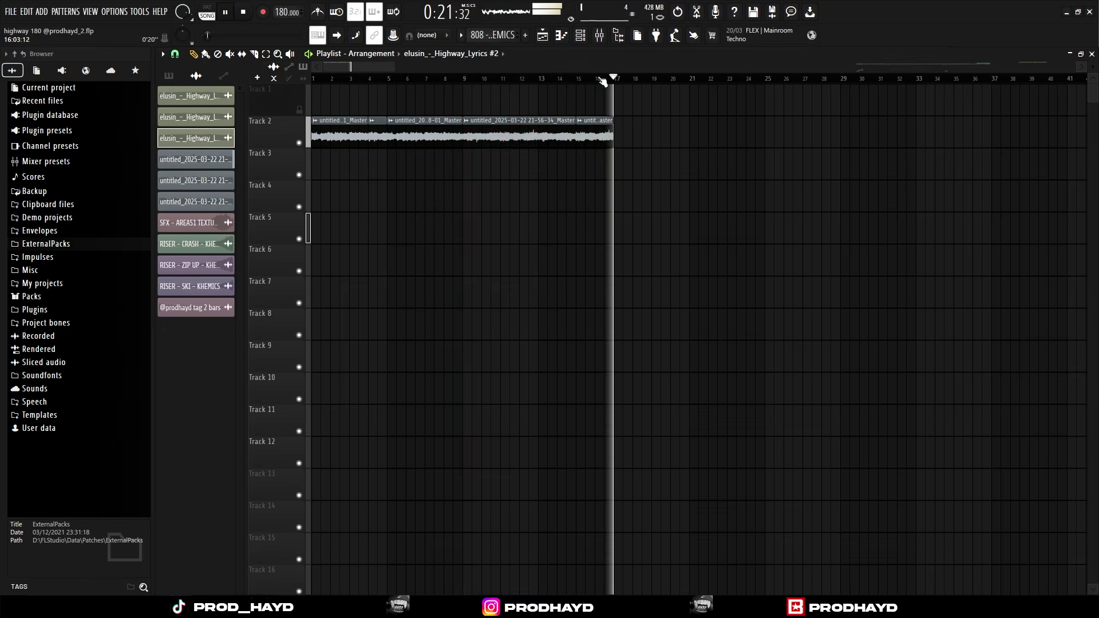
pyautogui.press('space')
pyautogui.doubleClick(549, 135)
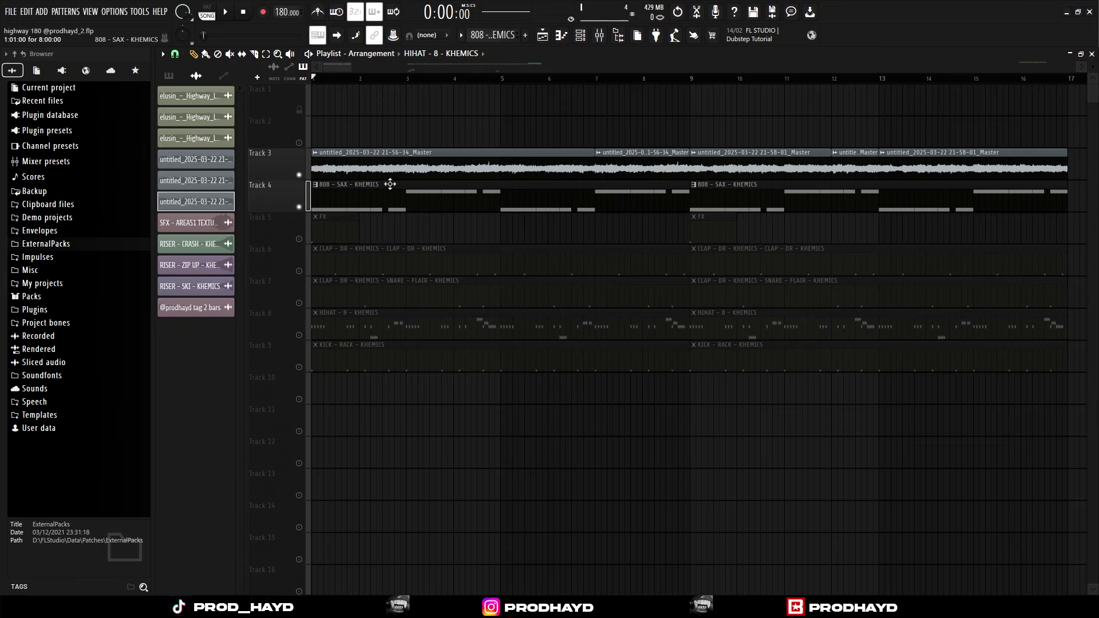
# - Open the 808 - SAX - KHEMICS pattern in the piano roll and examine its notes during playback
pyautogui.doubleClick(390, 184)
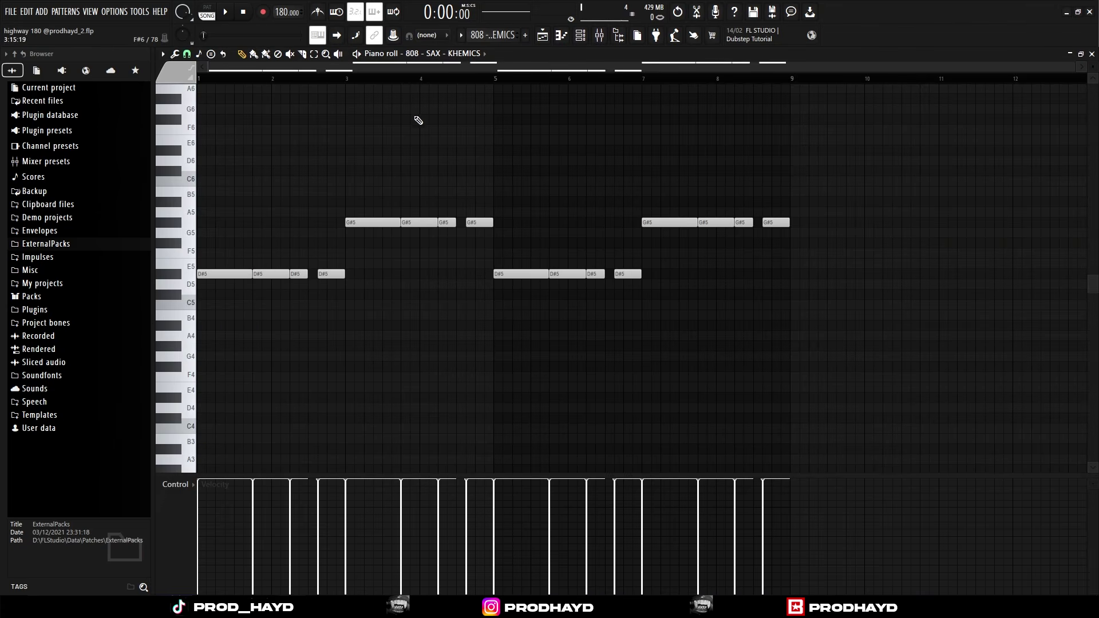
pyautogui.press('space')
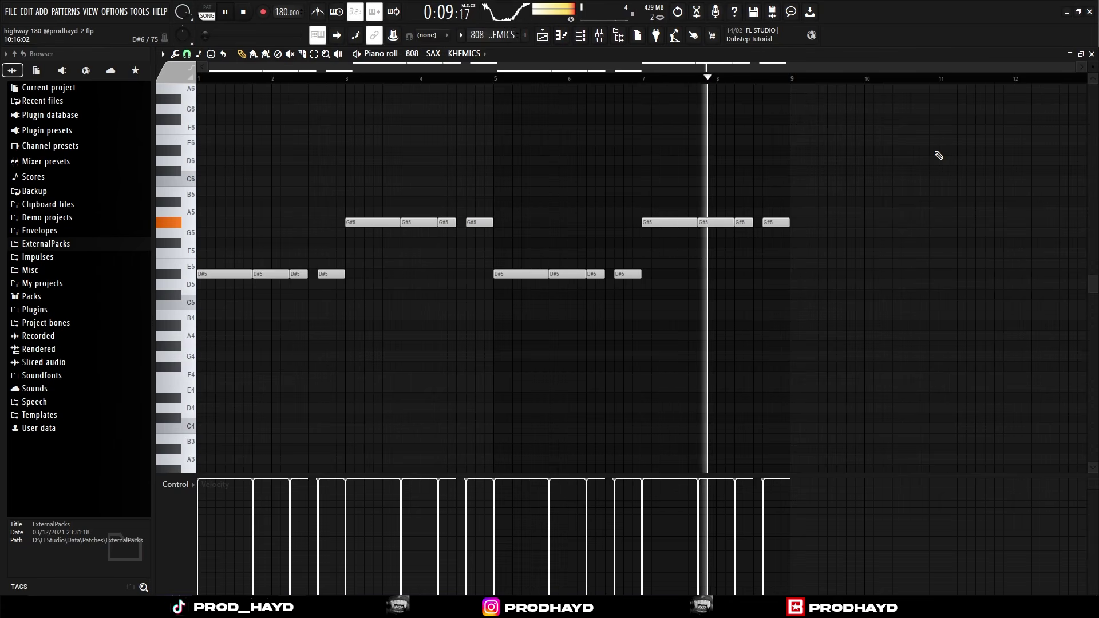
pyautogui.press('space')
# - Examine the FX, snare, hi-hat and kick patterns in the piano roll while playing the beat
pyautogui.press('F5')
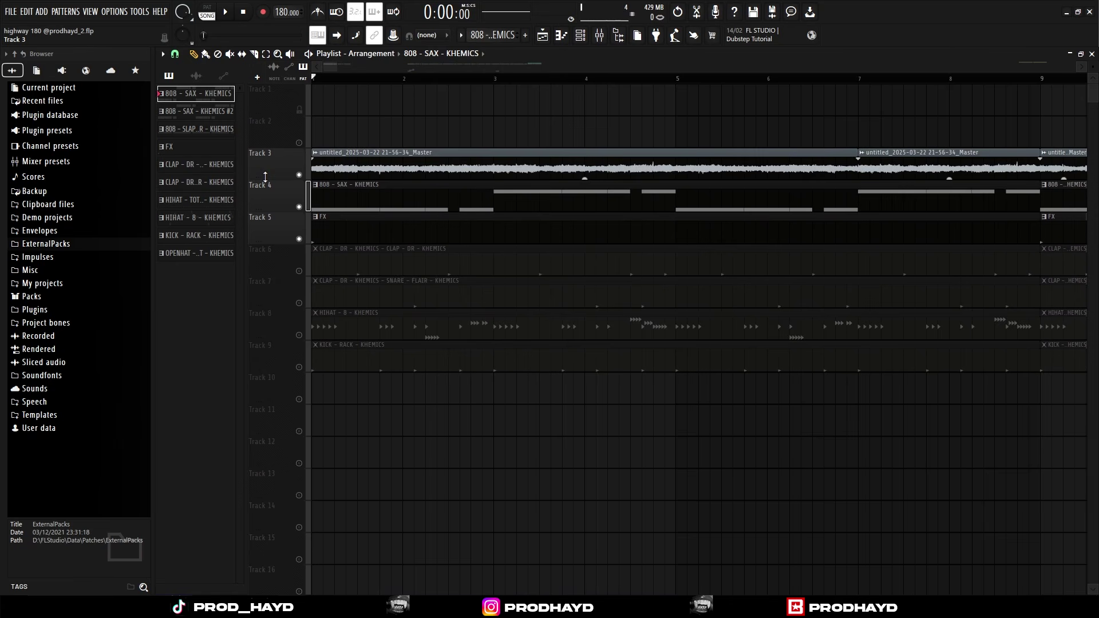
pyautogui.press('F7')
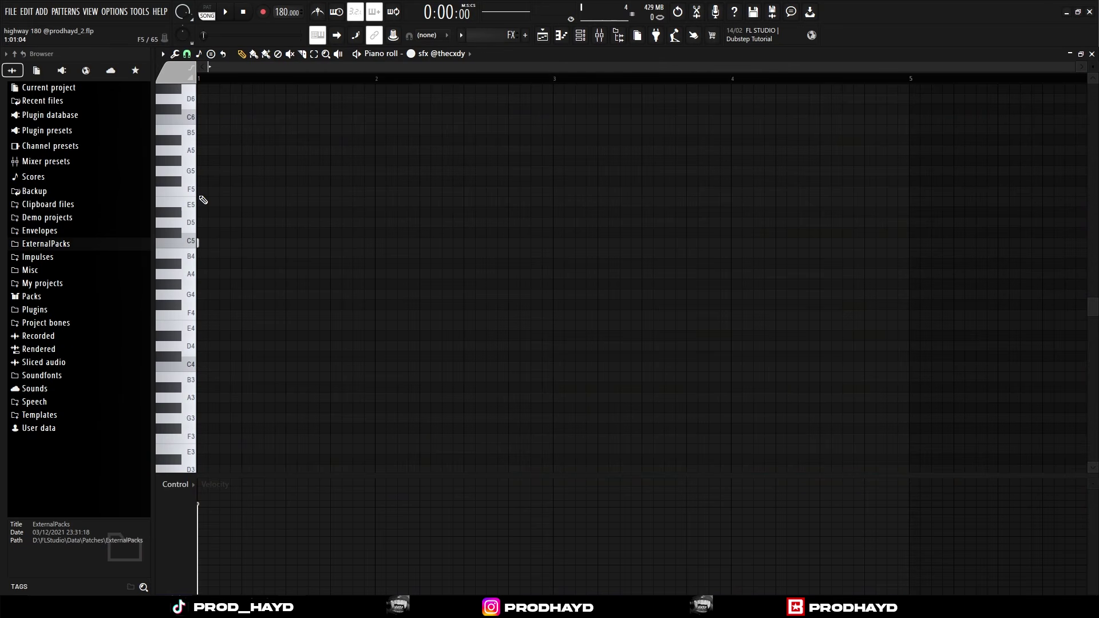
pyautogui.press('space')
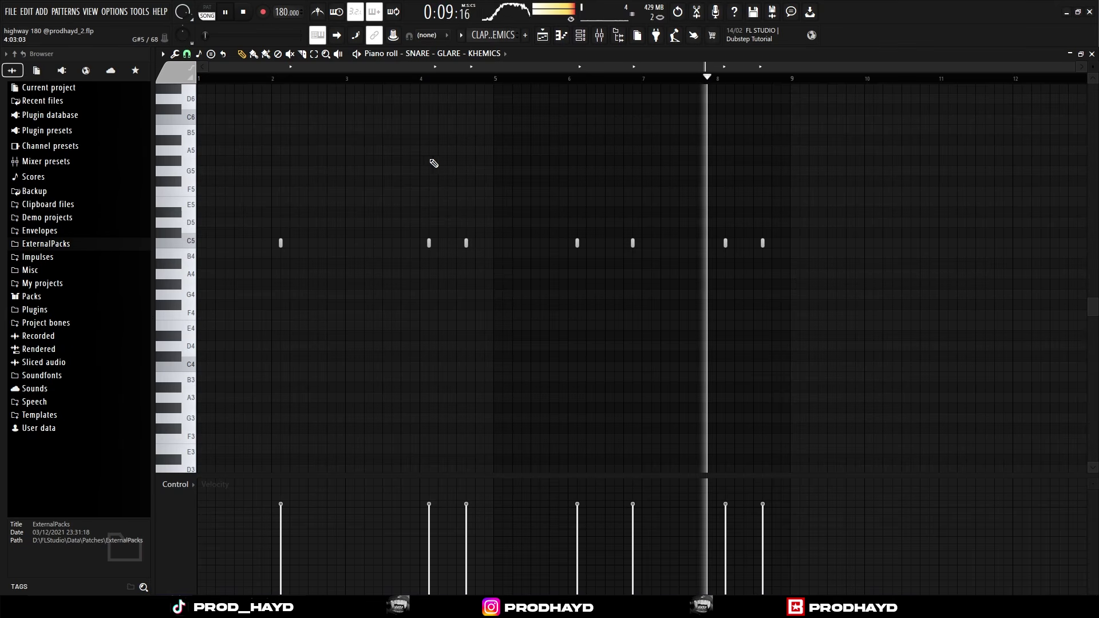
pyautogui.press('space')
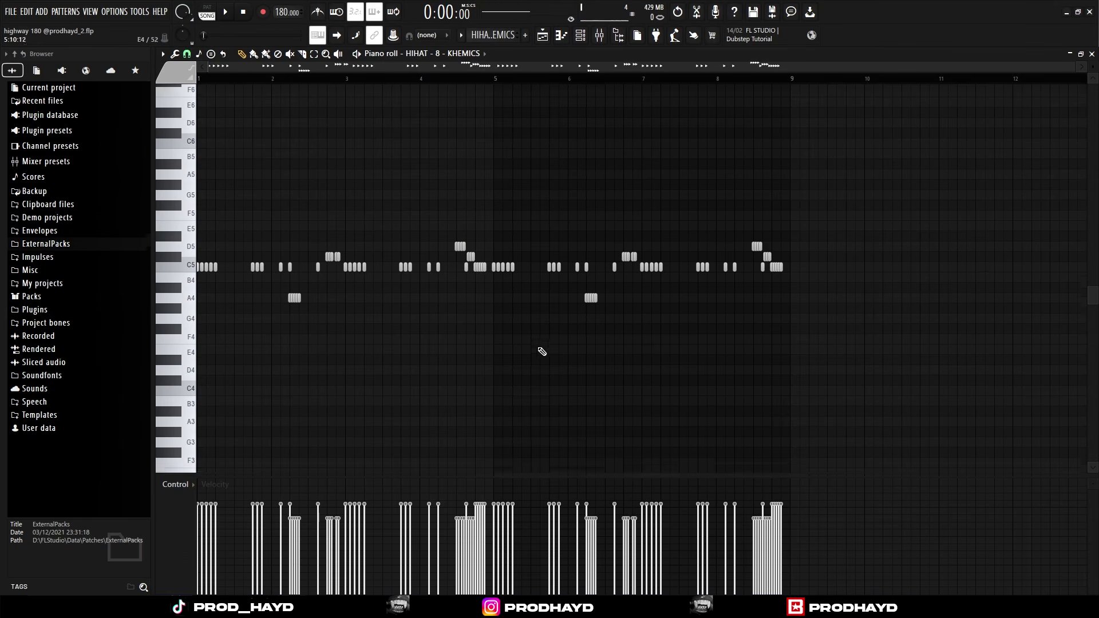
pyautogui.press('space')
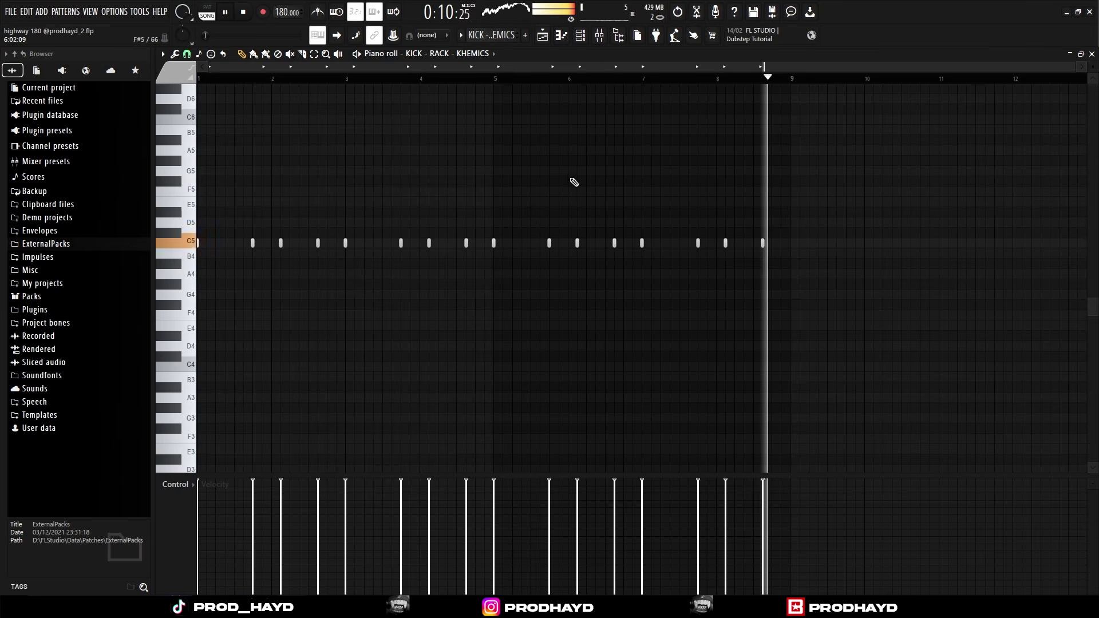
pyautogui.press('space')
# - Return to the playlist and play the second half of the loop with all drum tracks on
pyautogui.press('F5')
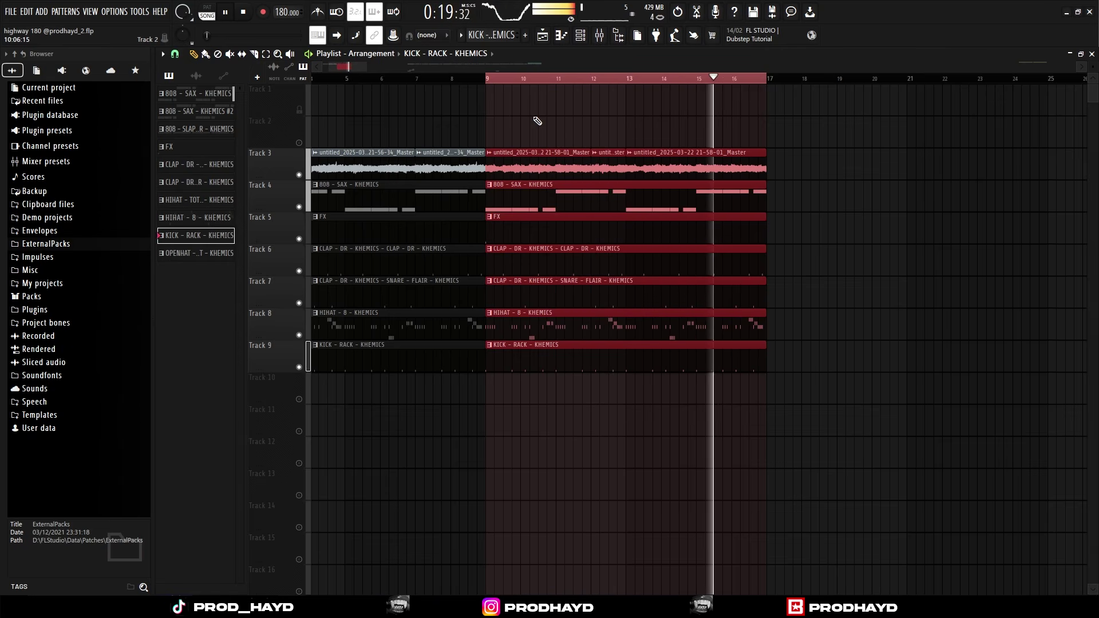
pyautogui.scroll(-3, 509, 107)
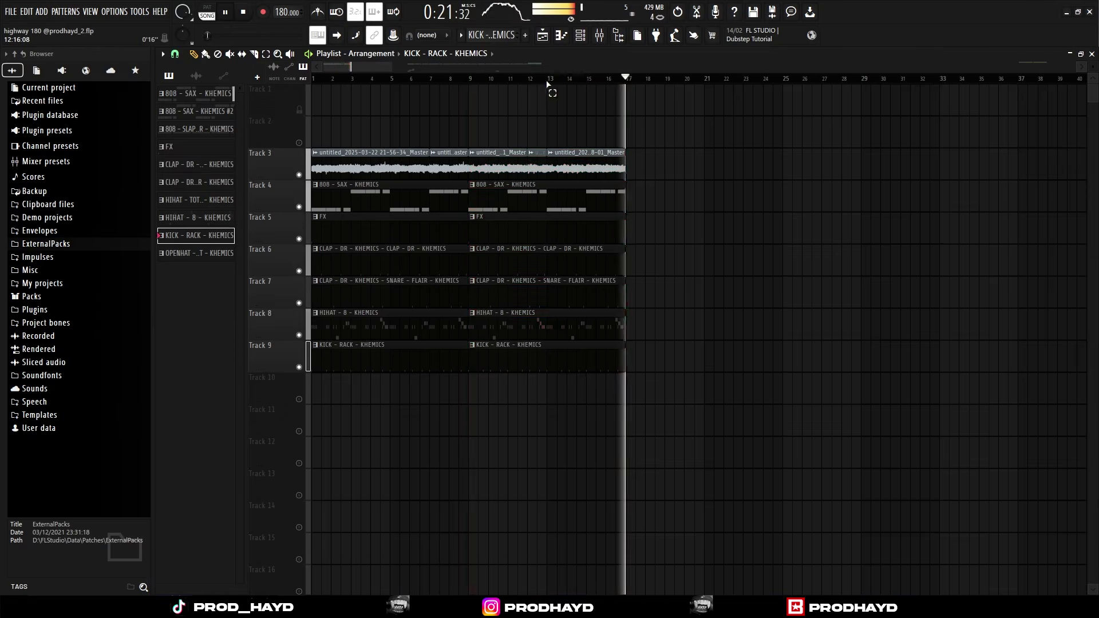
pyautogui.press('space')
# - Sidechain the KICK - RACK - KHEMICS mixer track to Insert 2
pyautogui.press('F9')
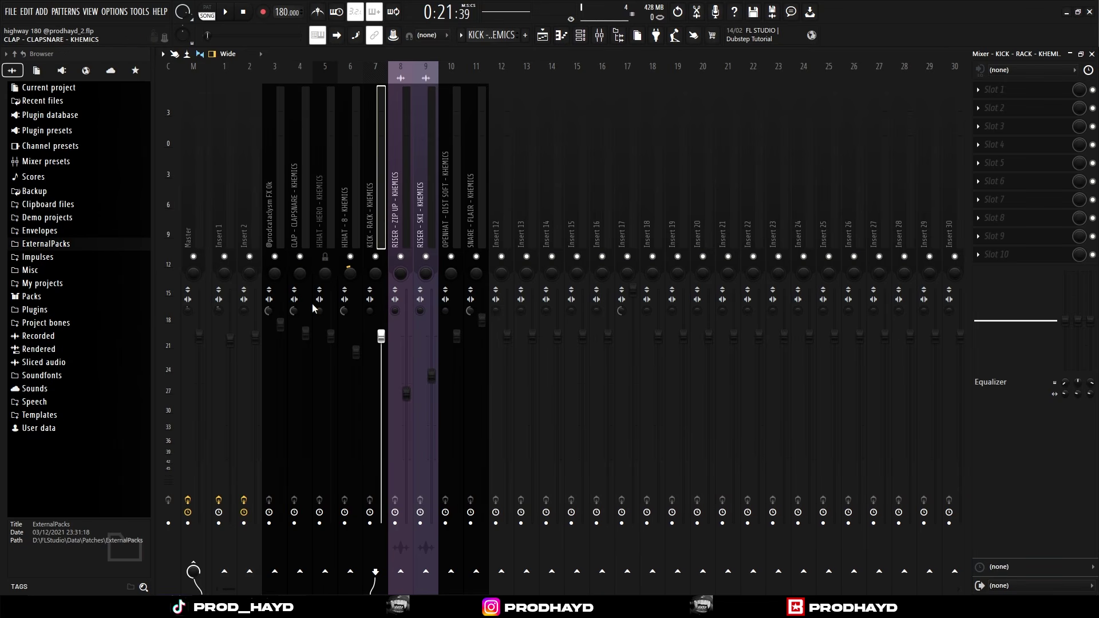
pyautogui.rightClick(250, 575)
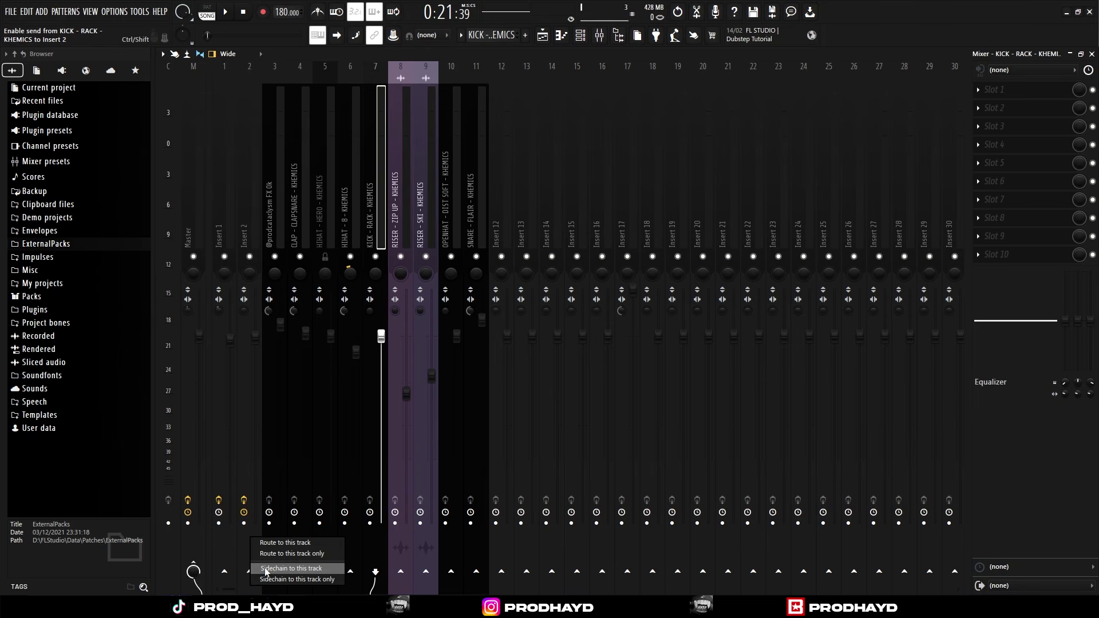
pyautogui.click(265, 568)
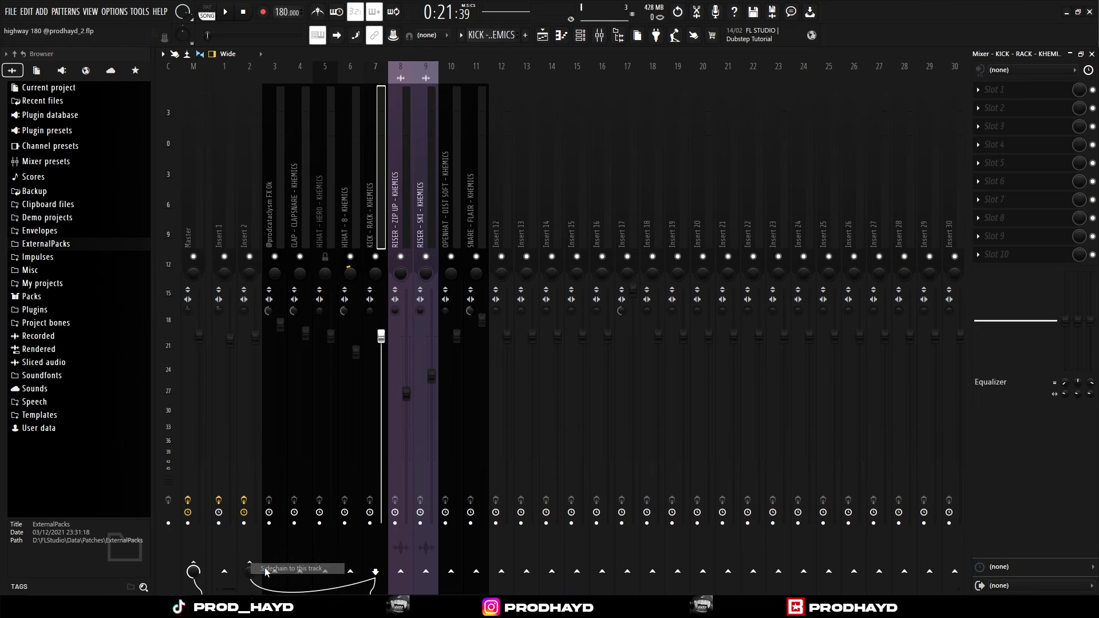
# - Open the Fruity Limiter on Insert 2, examine its compressor and limiter settings, and close it
pyautogui.click(255, 205)
pyautogui.click(1009, 181)
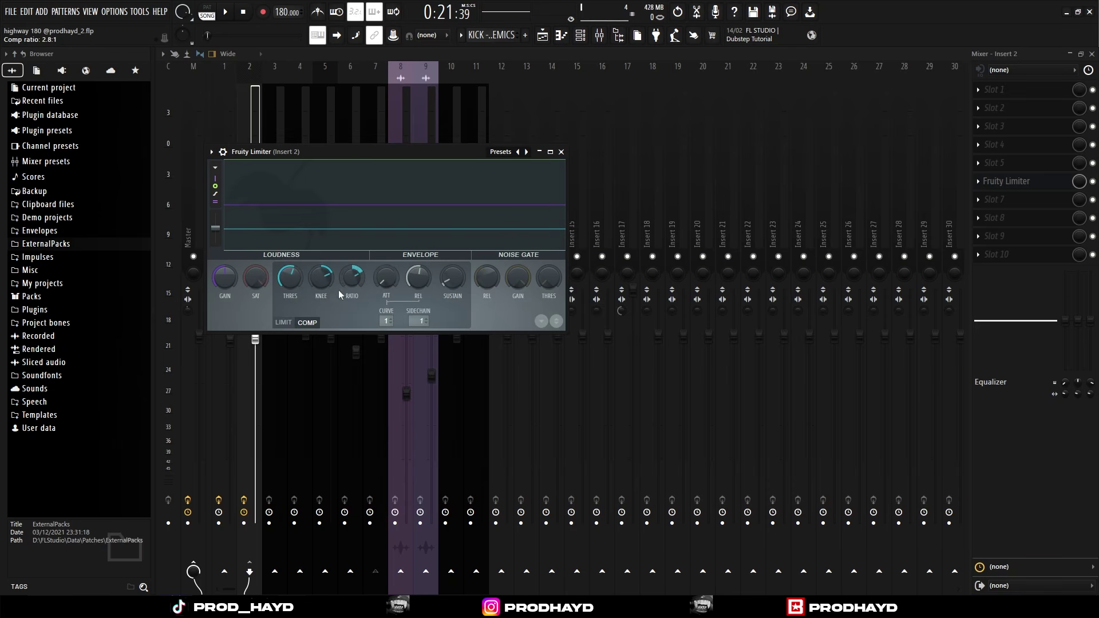
pyautogui.click(283, 322)
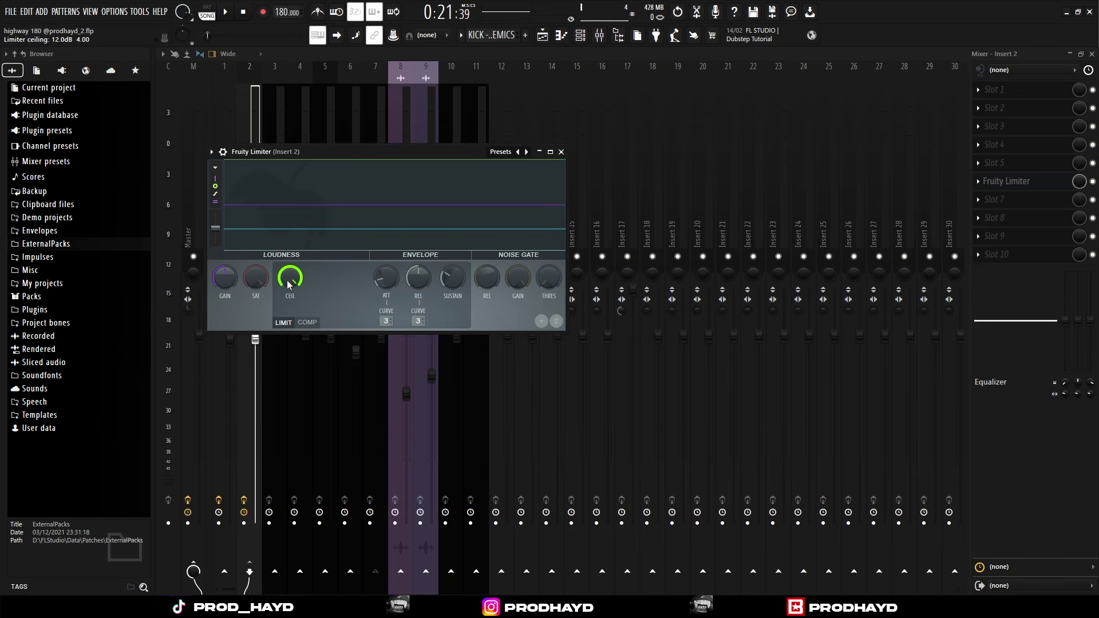
pyautogui.click(560, 152)
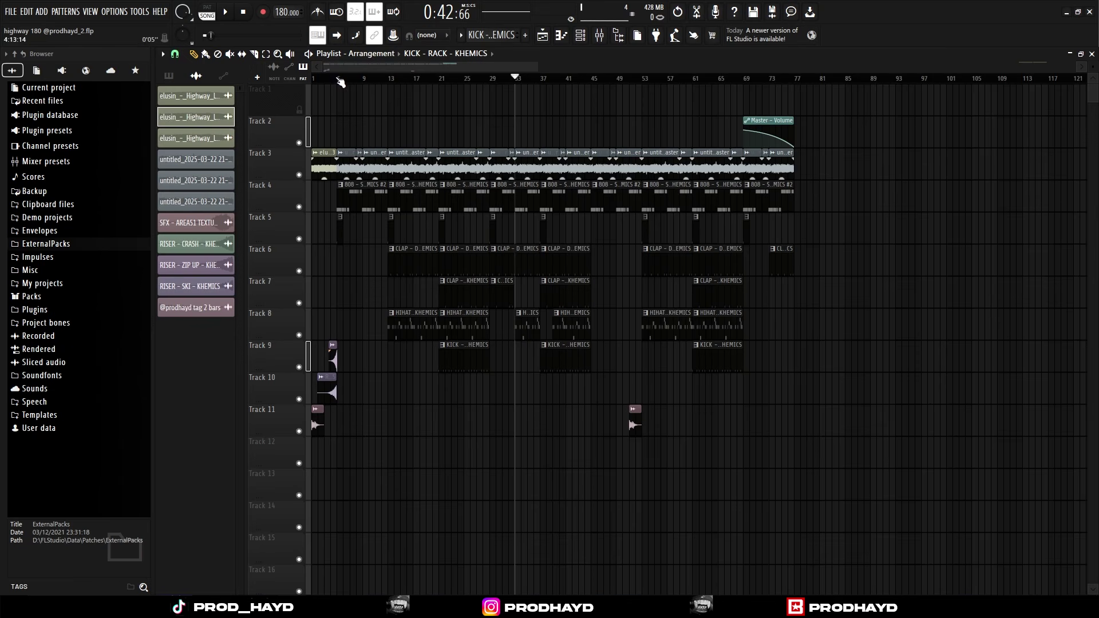
# - Select the arrangement from bar 5 up to the closing fade-out and play it, then clear the time selection
pyautogui.moveTo(338, 80); pyautogui.dragTo(742, 80)
pyautogui.press('space')
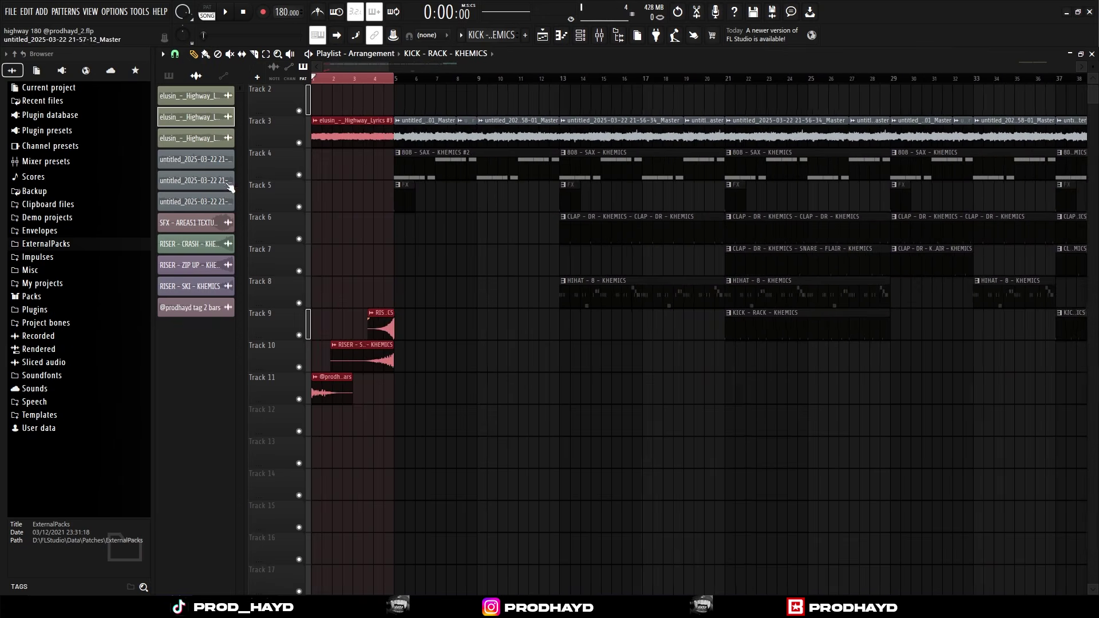
pyautogui.click(380, 86)
# - Select the intro's ZIP UP and SKI riser clips on Tracks 9 and 10 for inspection, and play the arrangement
pyautogui.scroll(3, 323, 143)
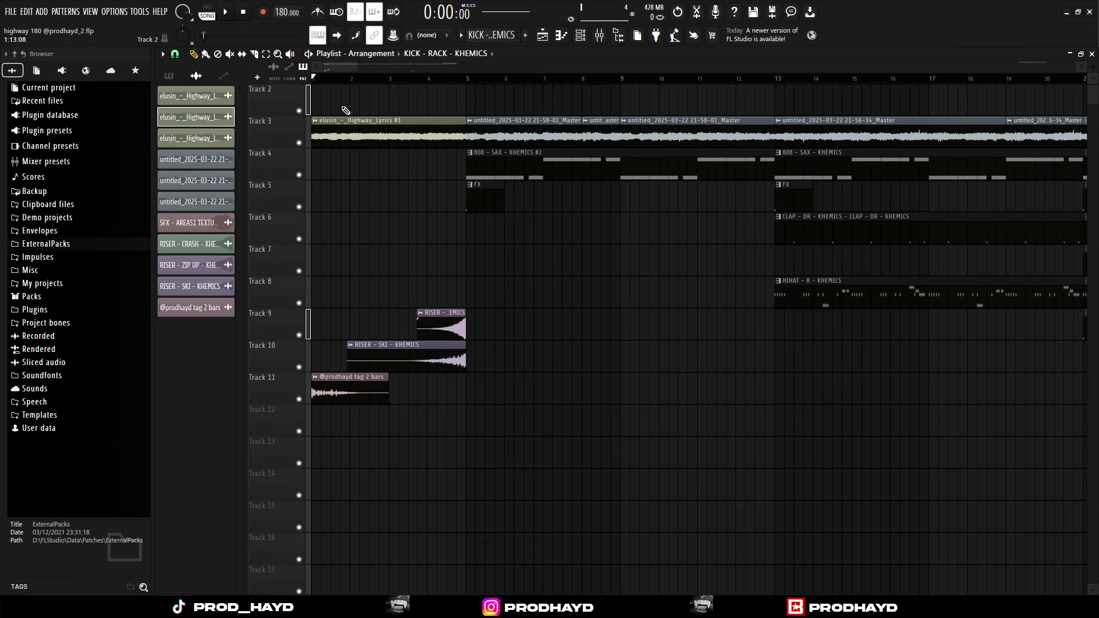
pyautogui.moveTo(504, 251); pyautogui.dragTo(355, 378)
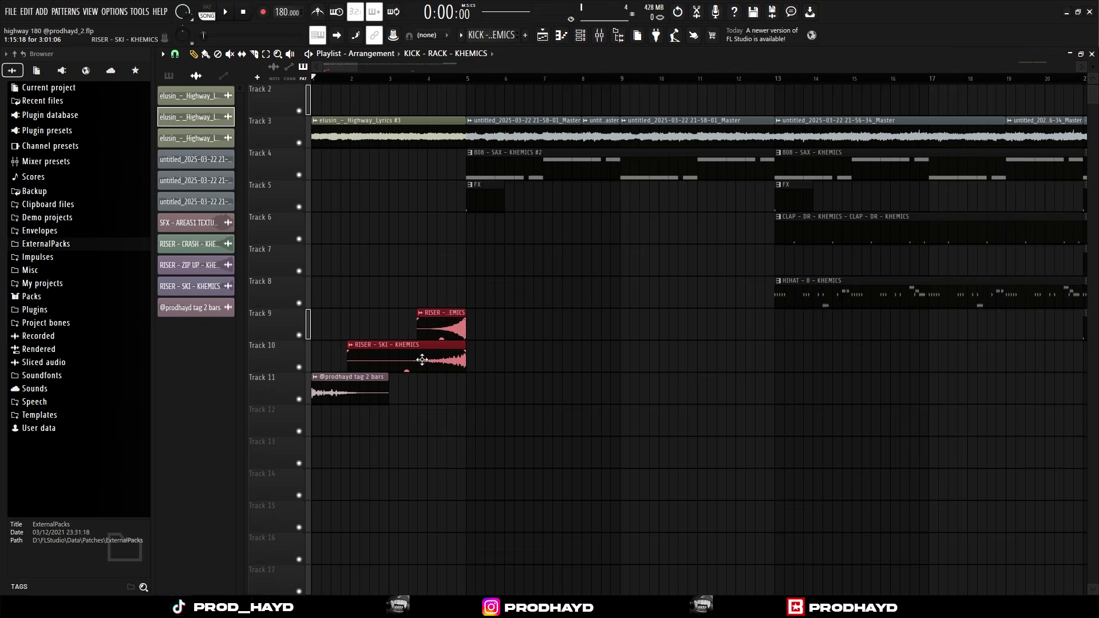
pyautogui.scroll(2, 449, 309)
pyautogui.scroll(2, 449, 309)
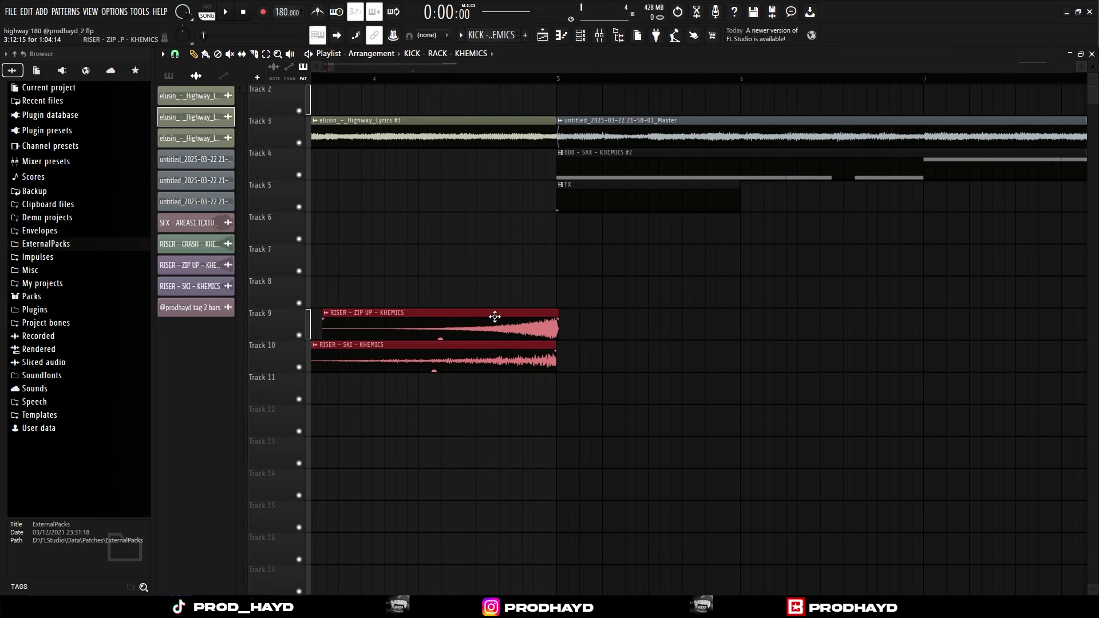
pyautogui.scroll(-5, 447, 304)
pyautogui.press('space')
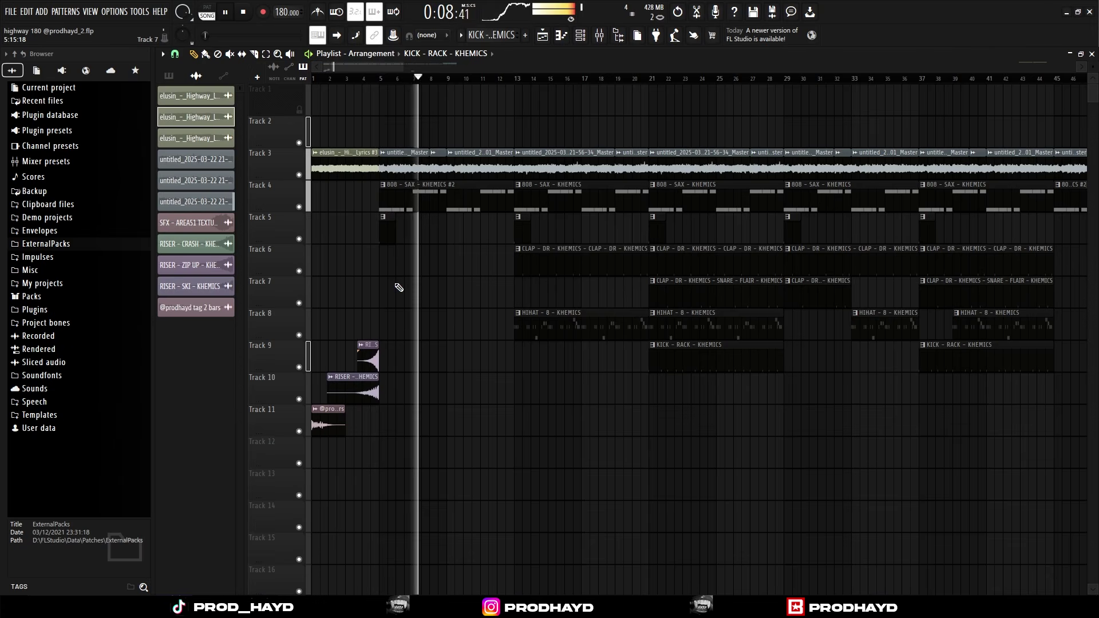
# - Stop playback and select bars 13 to 29 of the arrangement, followed by bars 29 to 45
pyautogui.press('space')
pyautogui.scroll(-3, 400, 289)
pyautogui.moveTo(356, 78); pyautogui.dragTo(425, 78)
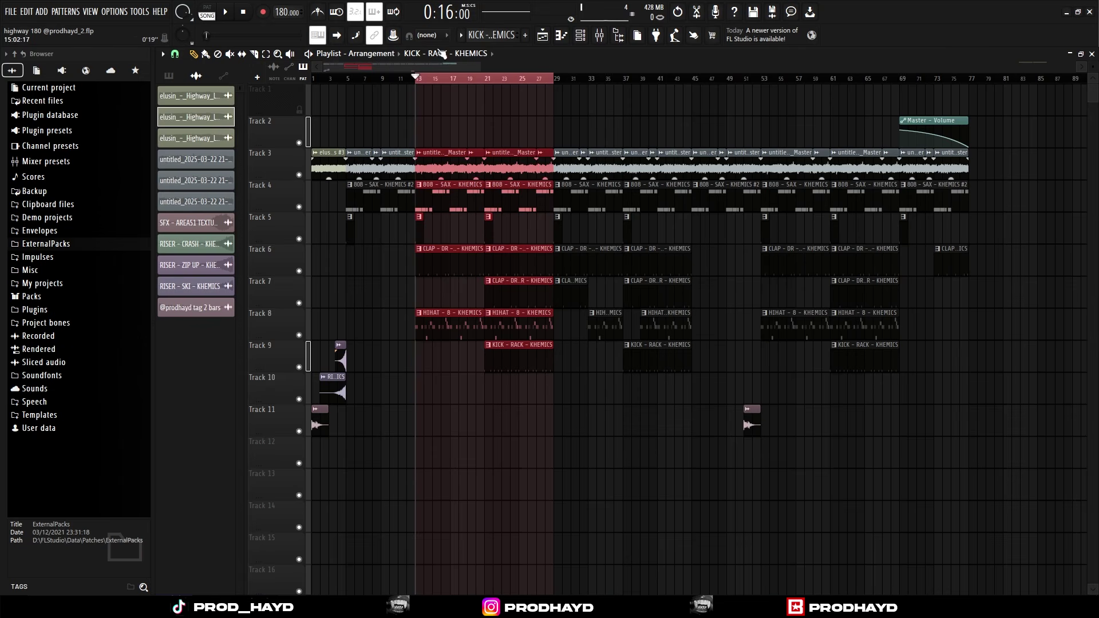
pyautogui.moveTo(558, 81); pyautogui.dragTo(692, 80)
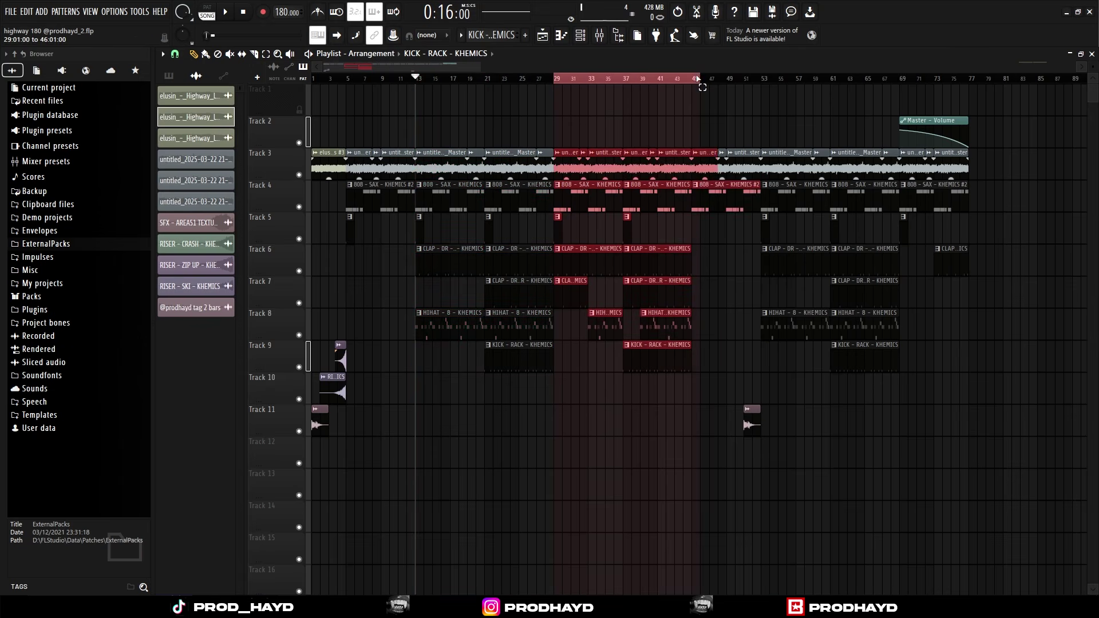
pyautogui.scroll(2, 677, 70)
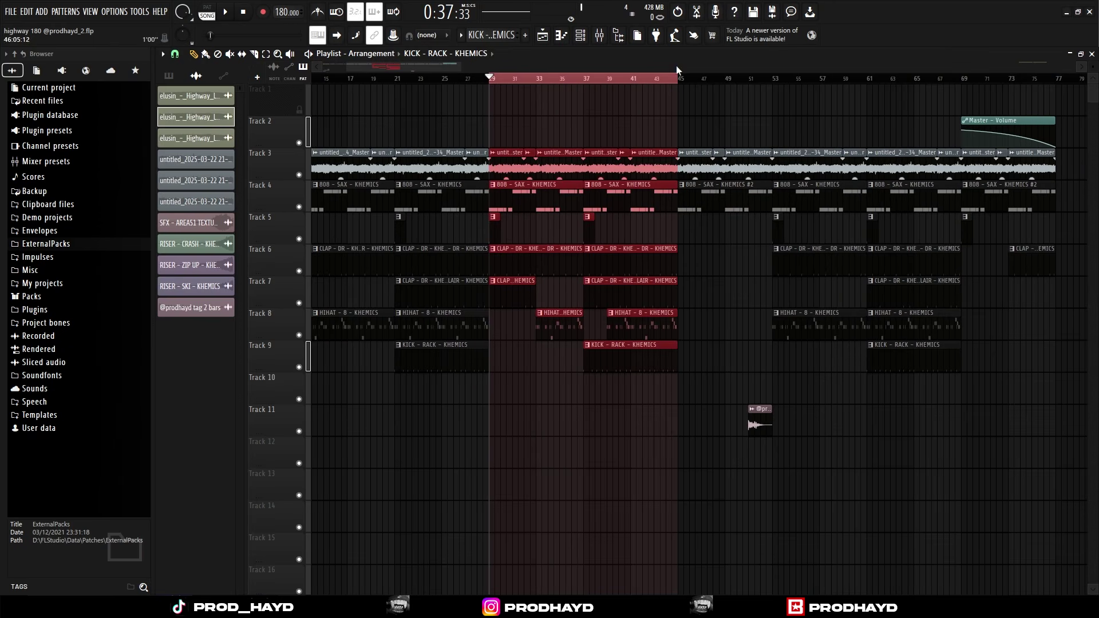
# - Clear the time selection and select the closing fade-out section from bar 69 to bar 77
pyautogui.click(681, 85)
pyautogui.scroll(-3, 618, 135)
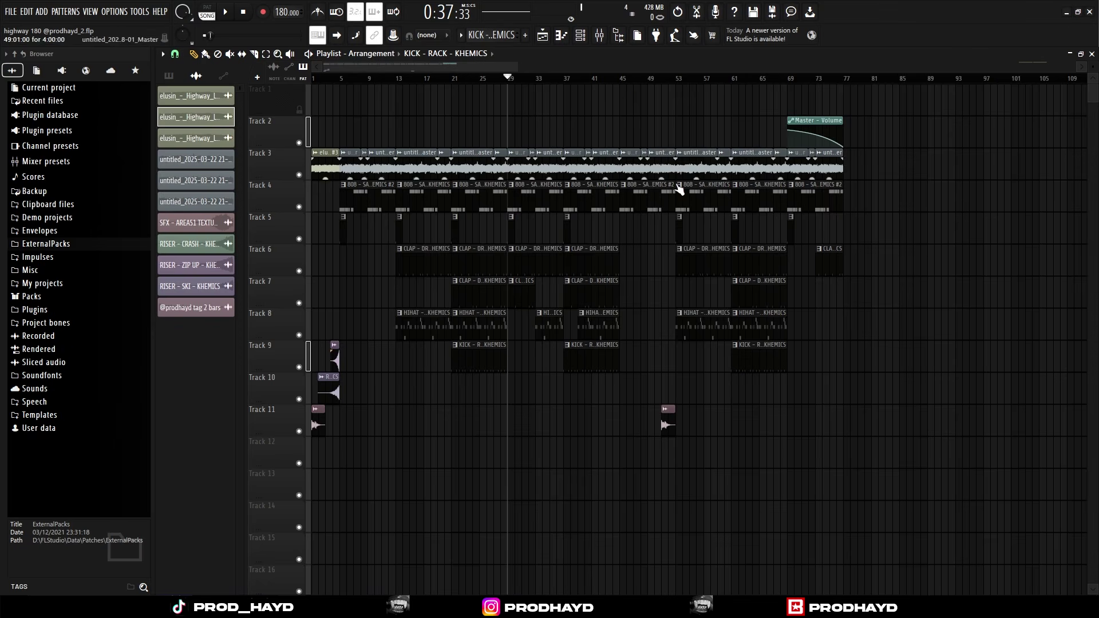
pyautogui.hscroll(5, 763, 184)
pyautogui.moveTo(613, 80); pyautogui.dragTo(675, 91)
pyautogui.scroll(3, 676, 86)
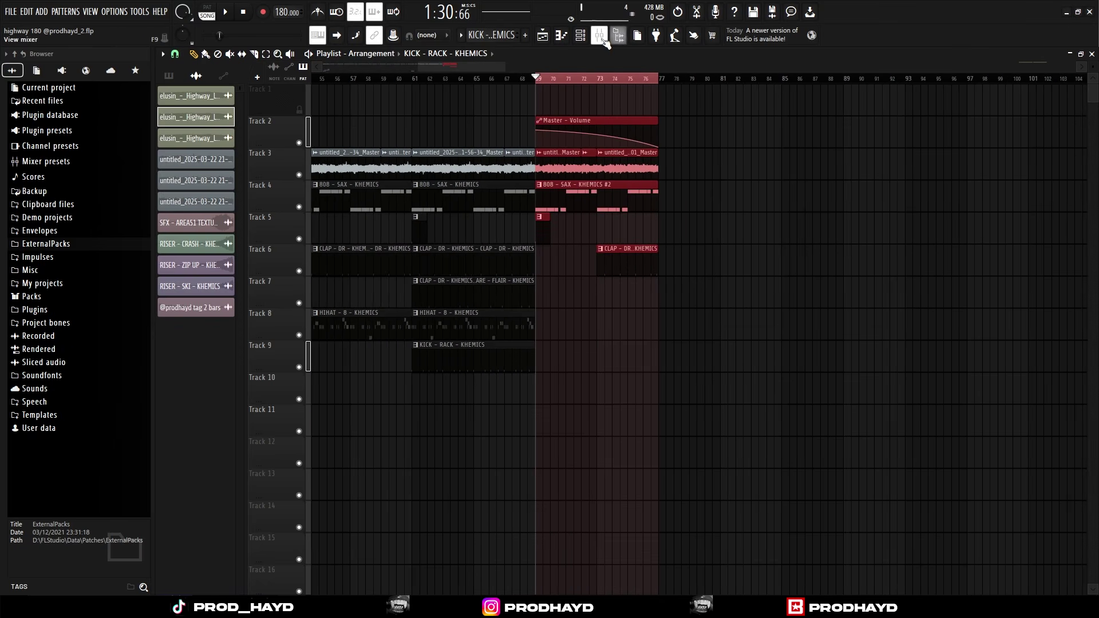
# - Show the automation options of the Master track's volume fader in the mixer, and return to the playlist
pyautogui.click(601, 37)
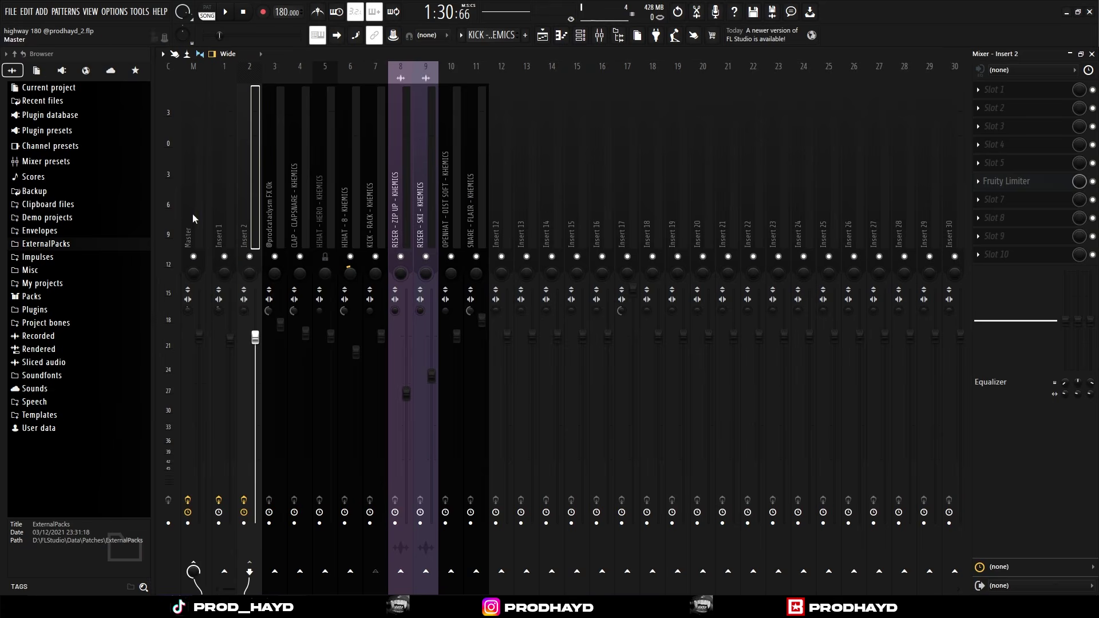
pyautogui.click(542, 35)
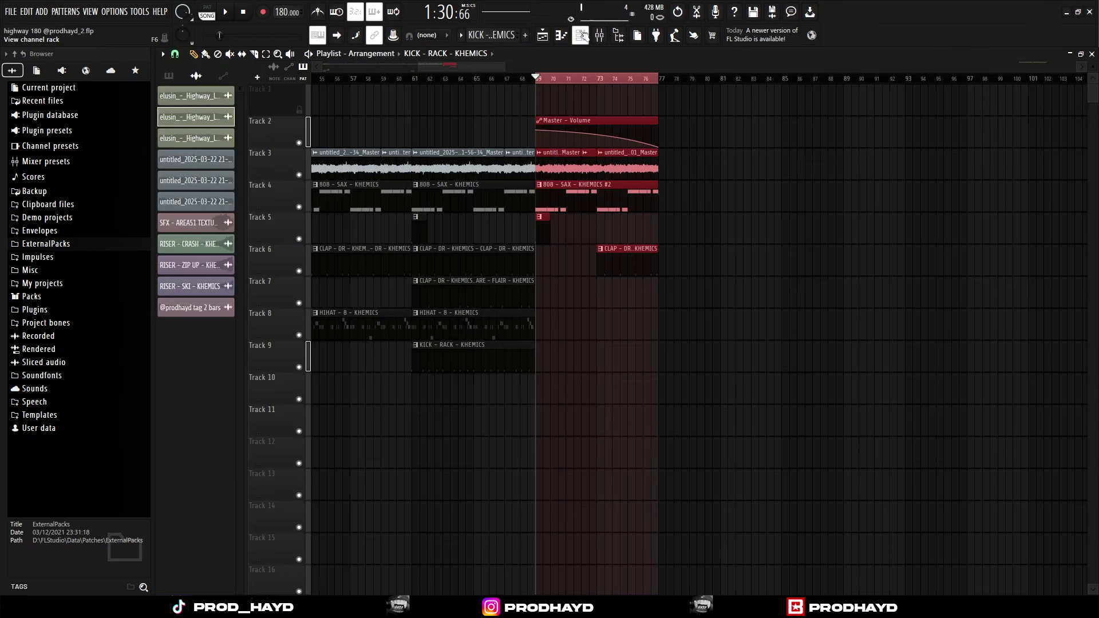
pyautogui.click(599, 35)
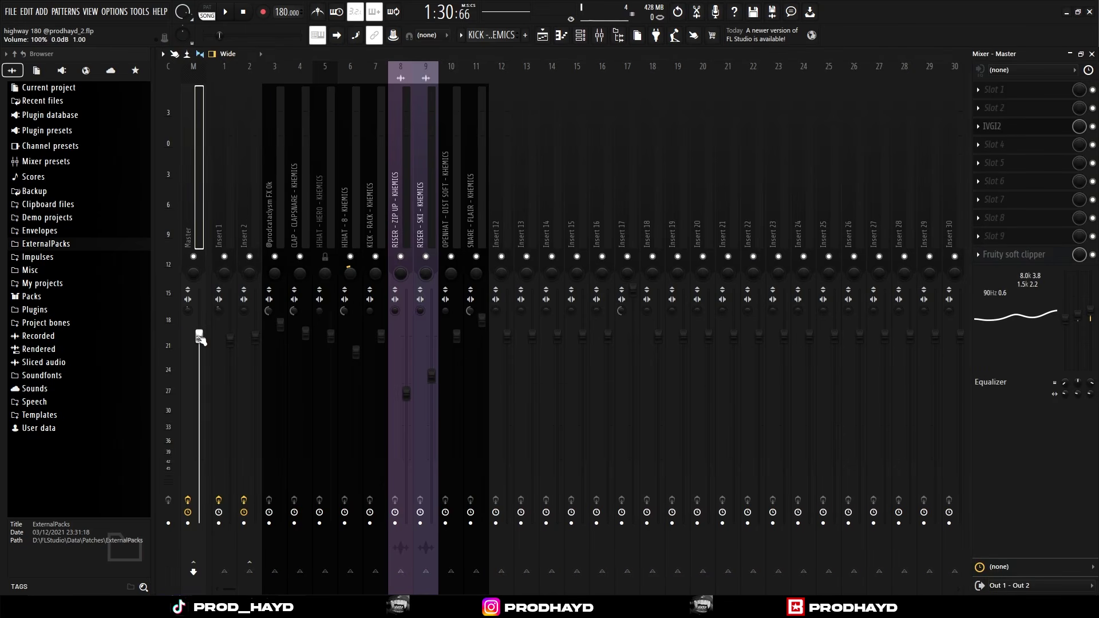
pyautogui.rightClick(198, 336)
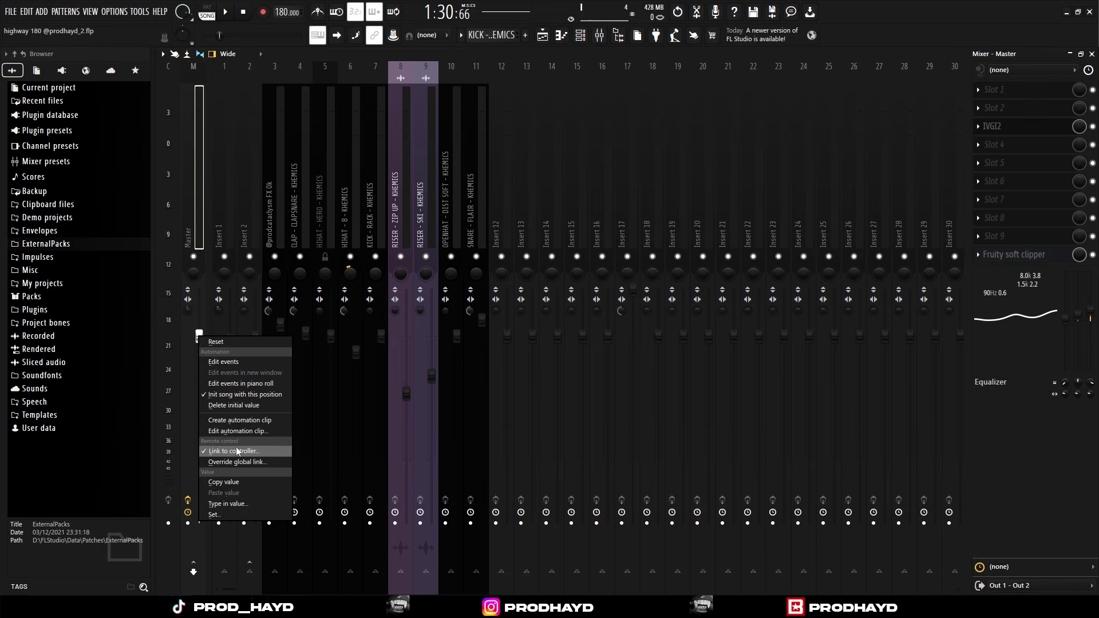
pyautogui.click(543, 34)
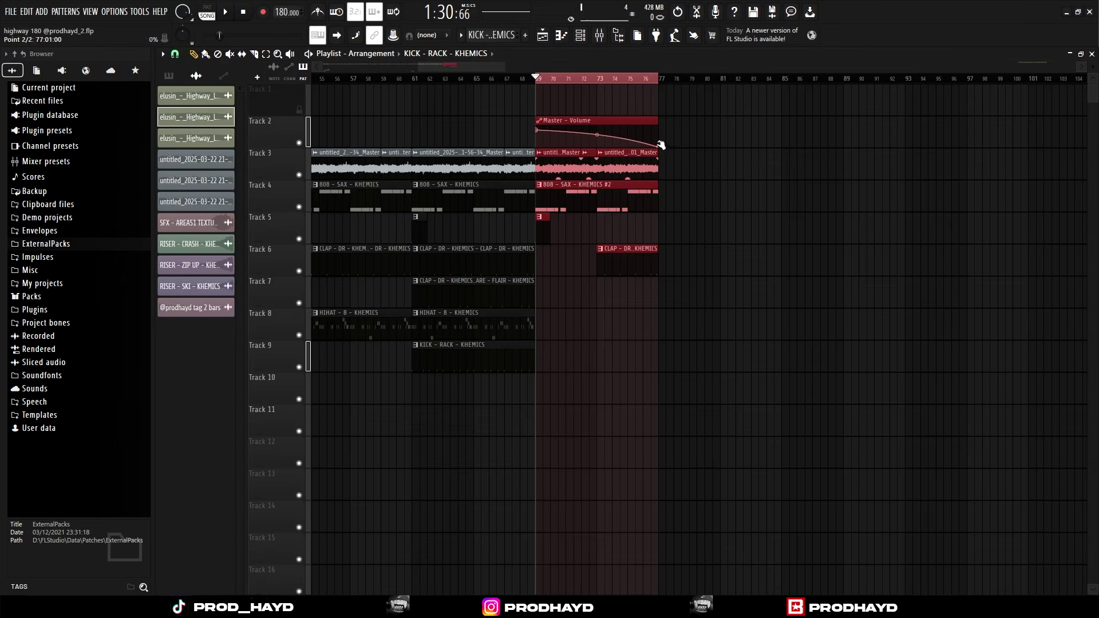
# - Nudge the curve handle of the Master - Volume fade-out clip slightly upward, and play the full arrangement from the start with no time selection
pyautogui.moveTo(597, 134)
pyautogui.mouseDown()
pyautogui.moveTo(628, 134)
pyautogui.moveTo(596, 132)
pyautogui.mouseUp()
pyautogui.rightClick(635, 81)
pyautogui.scroll(-6, 608, 159)
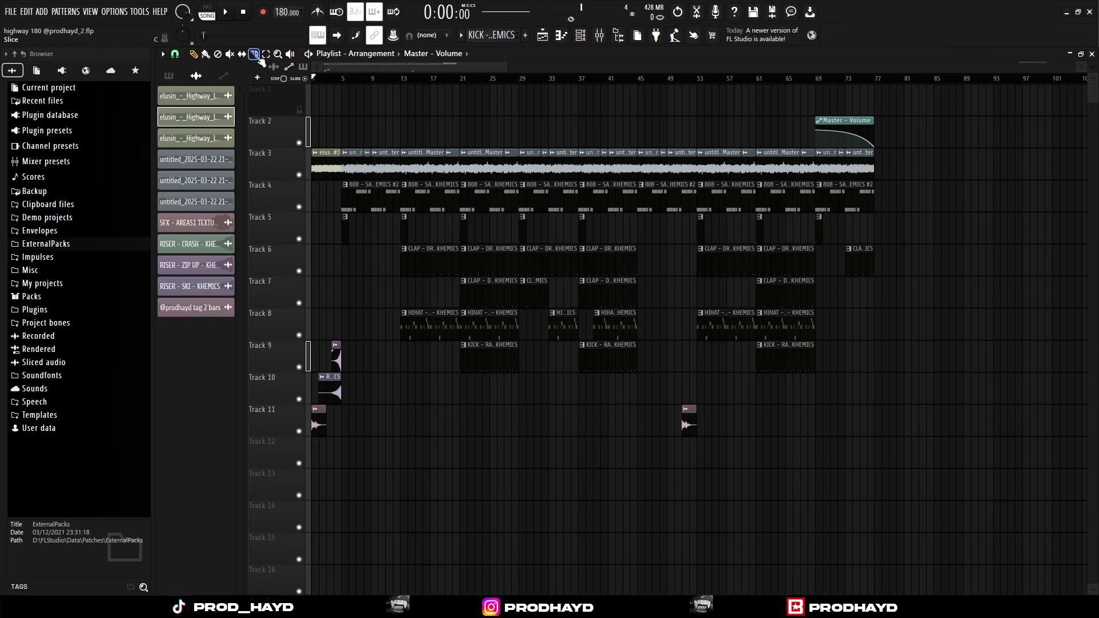
pyautogui.press('space')
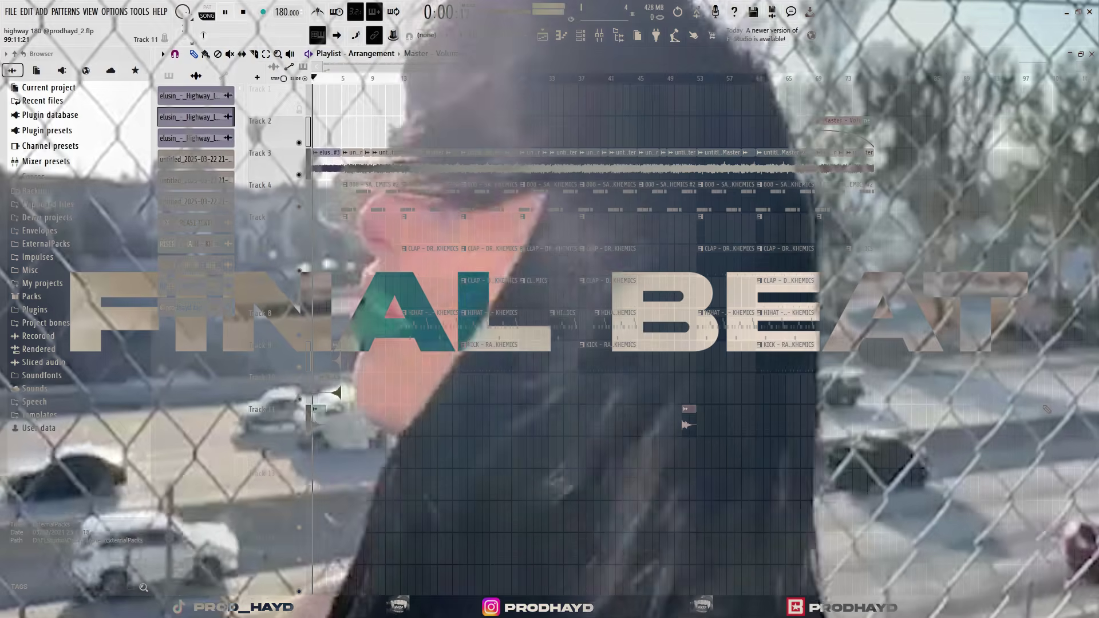